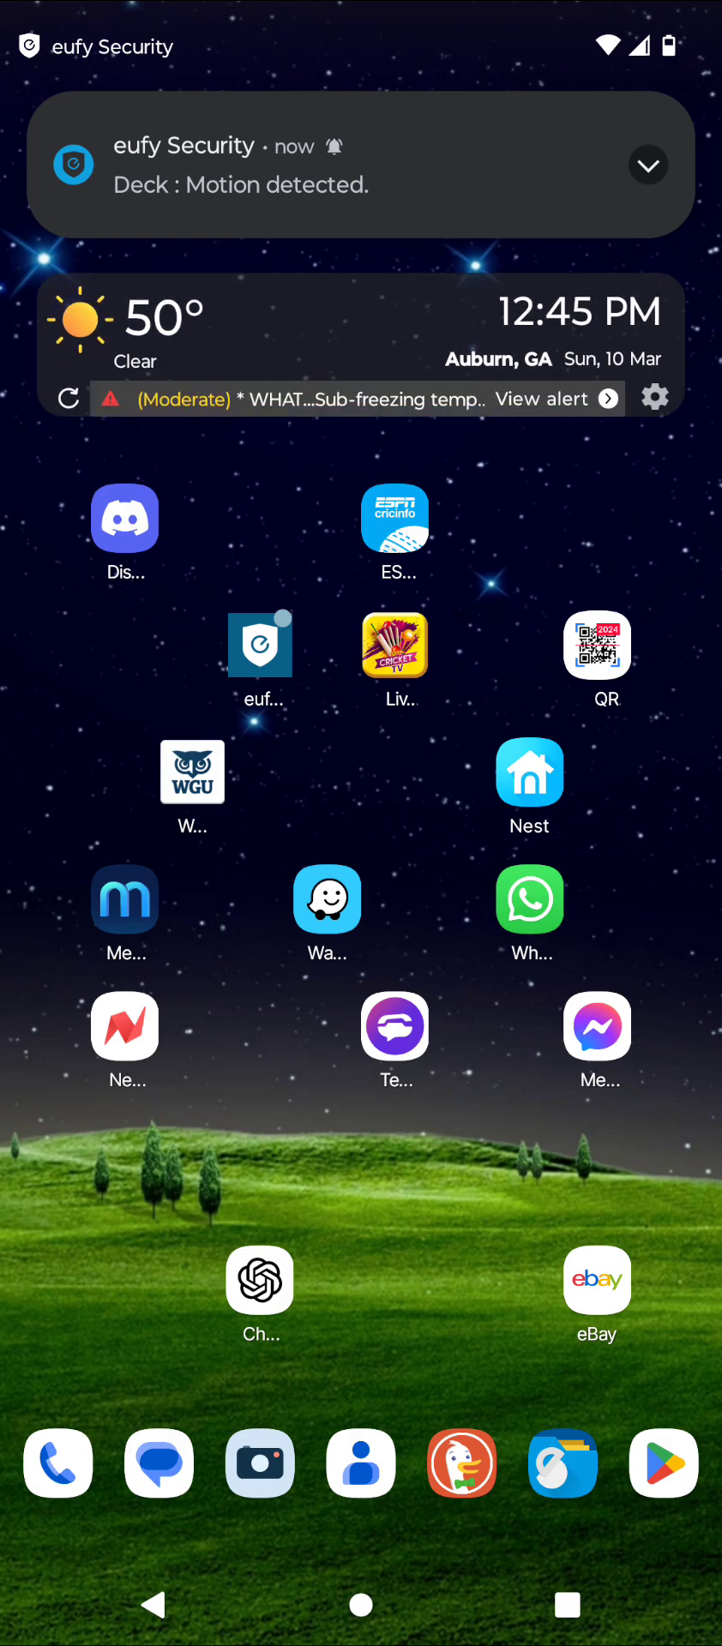
# Copy the full Google Drive URL shared in the eBay chat conversation.
pyautogui.click(597, 1279)
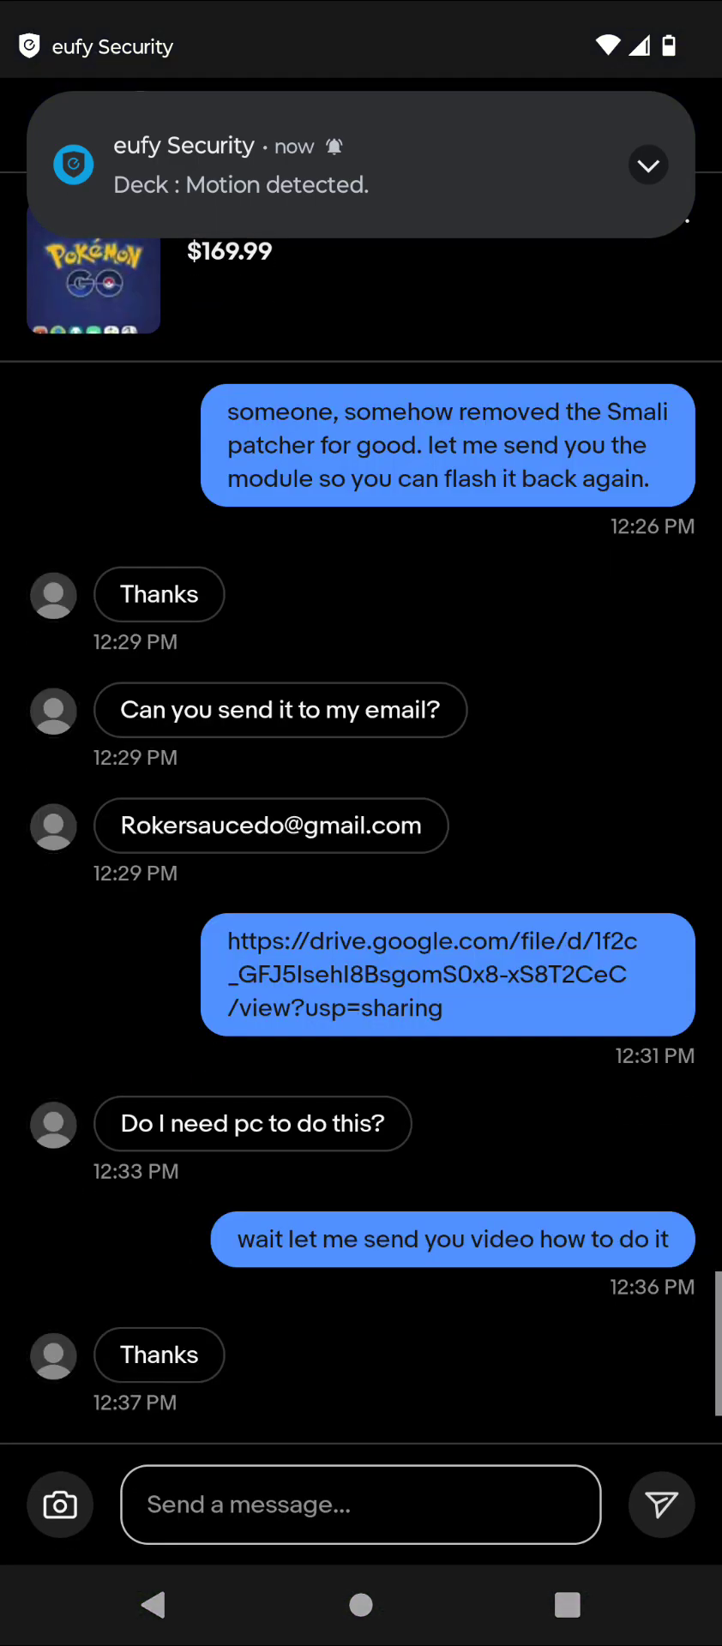
pyautogui.moveTo(424, 974); pyautogui.dragTo(424, 975)
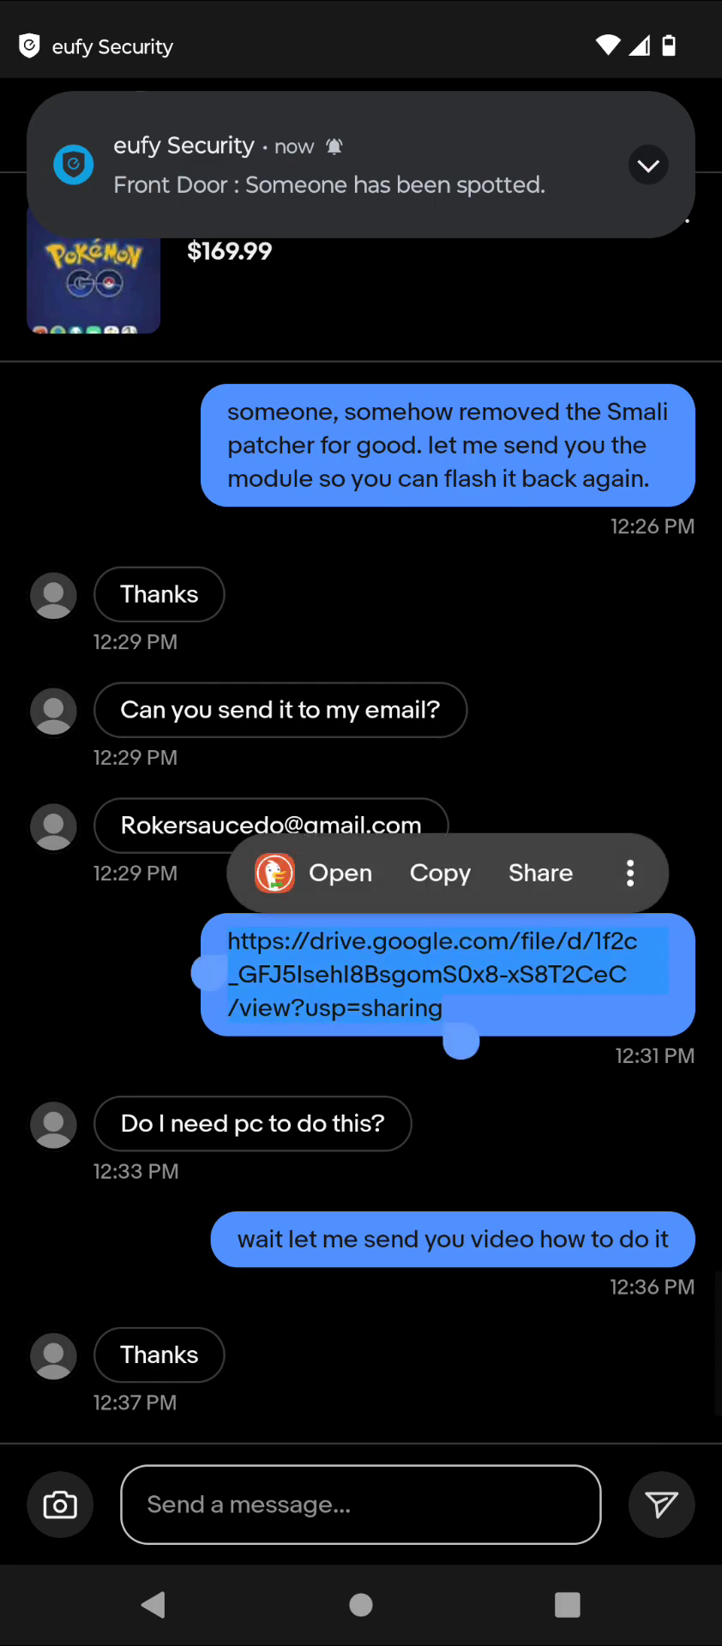
pyautogui.click(630, 873)
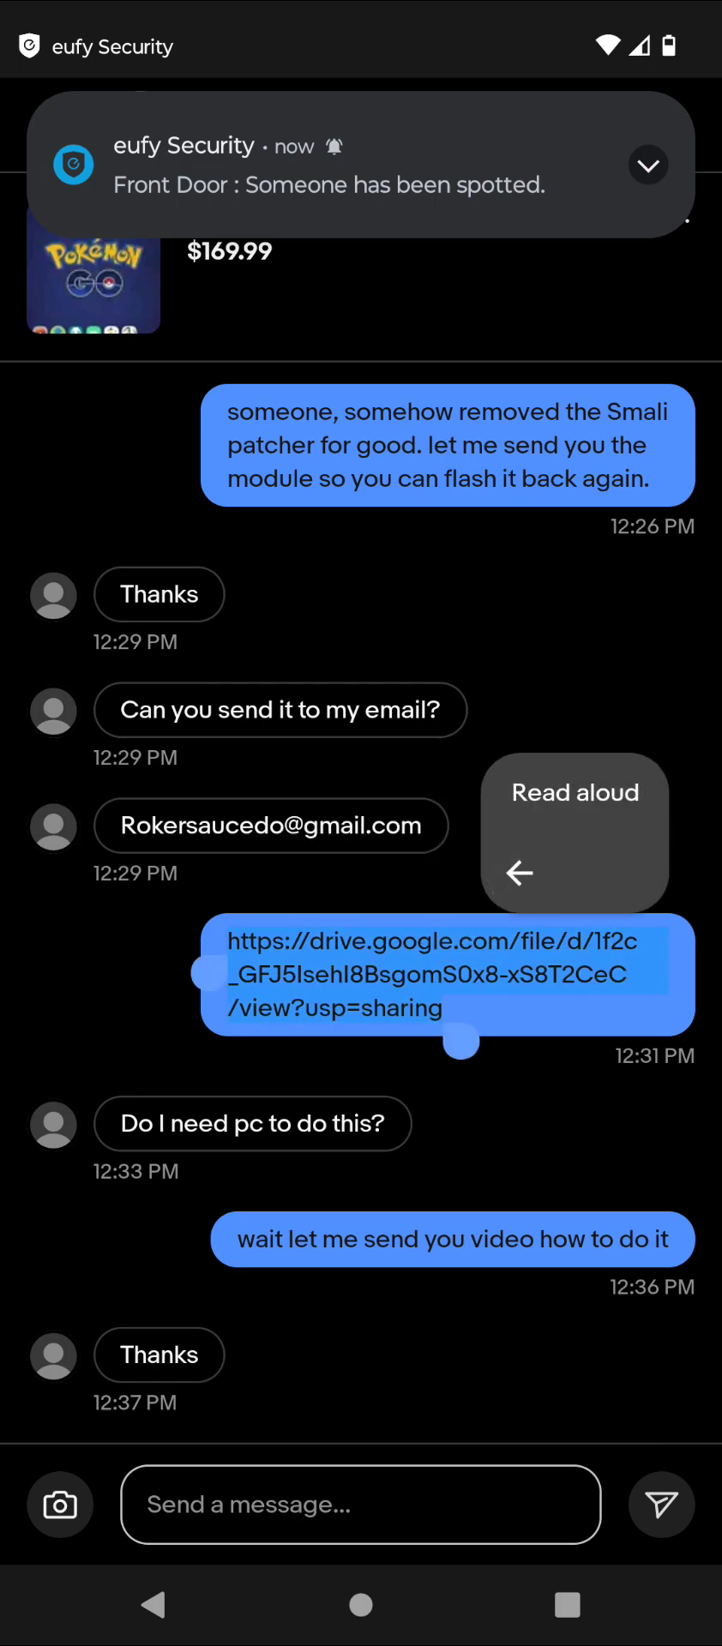
pyautogui.moveTo(403, 978); pyautogui.dragTo(394, 986)
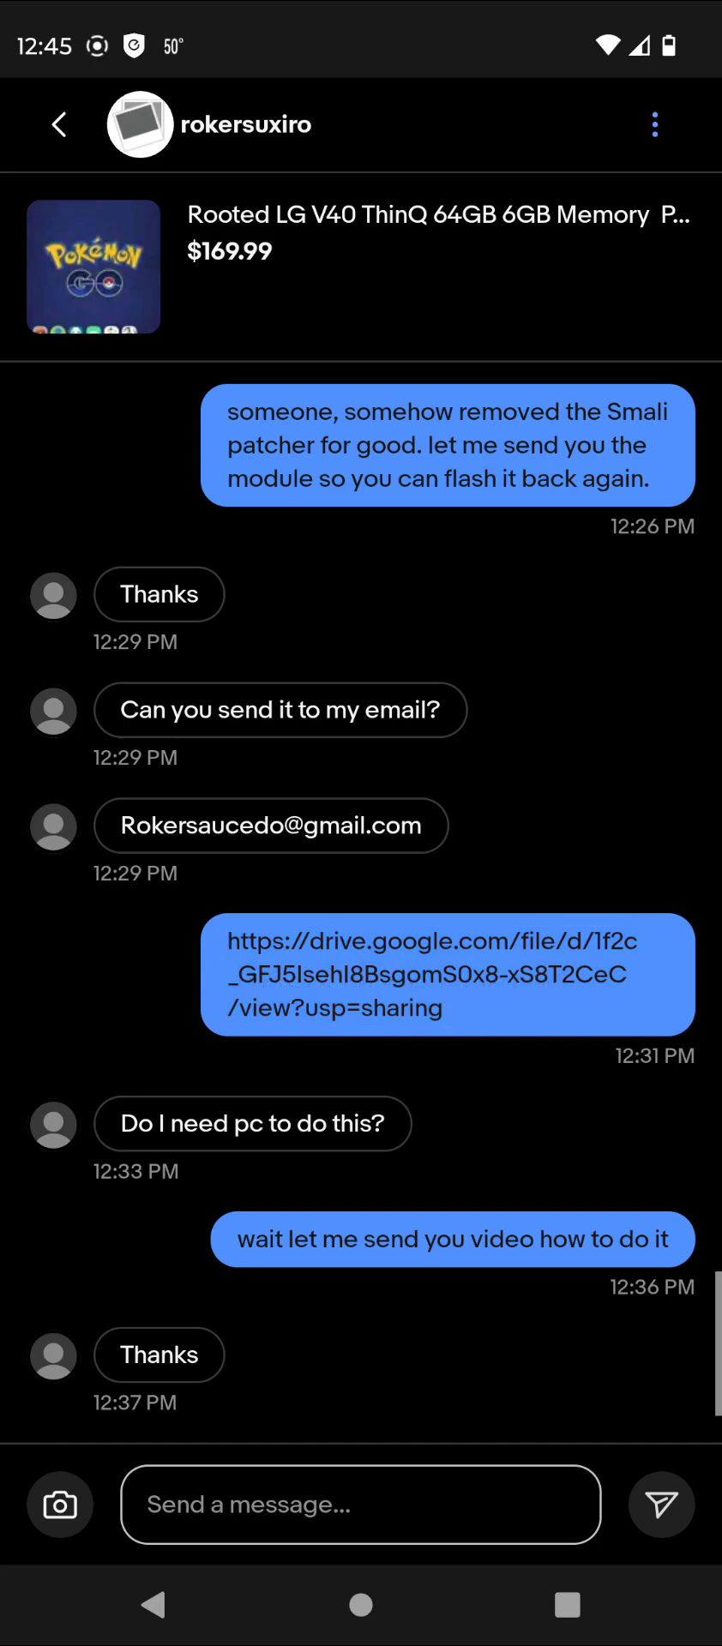
pyautogui.click(433, 975)
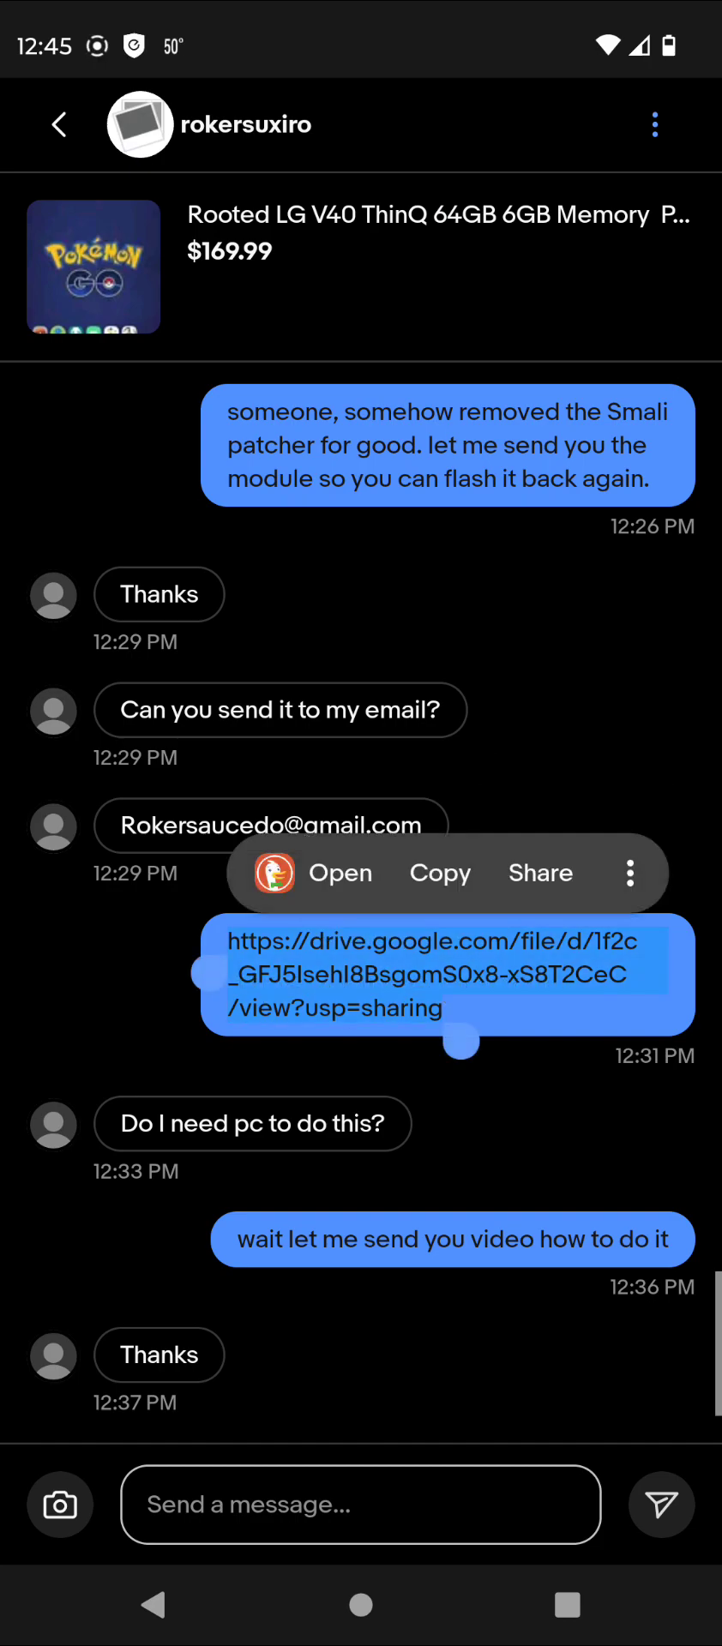
pyautogui.click(440, 873)
# Paste the copied Drive link into DuckDuckGo's address bar and open it.
pyautogui.click(360, 1605)
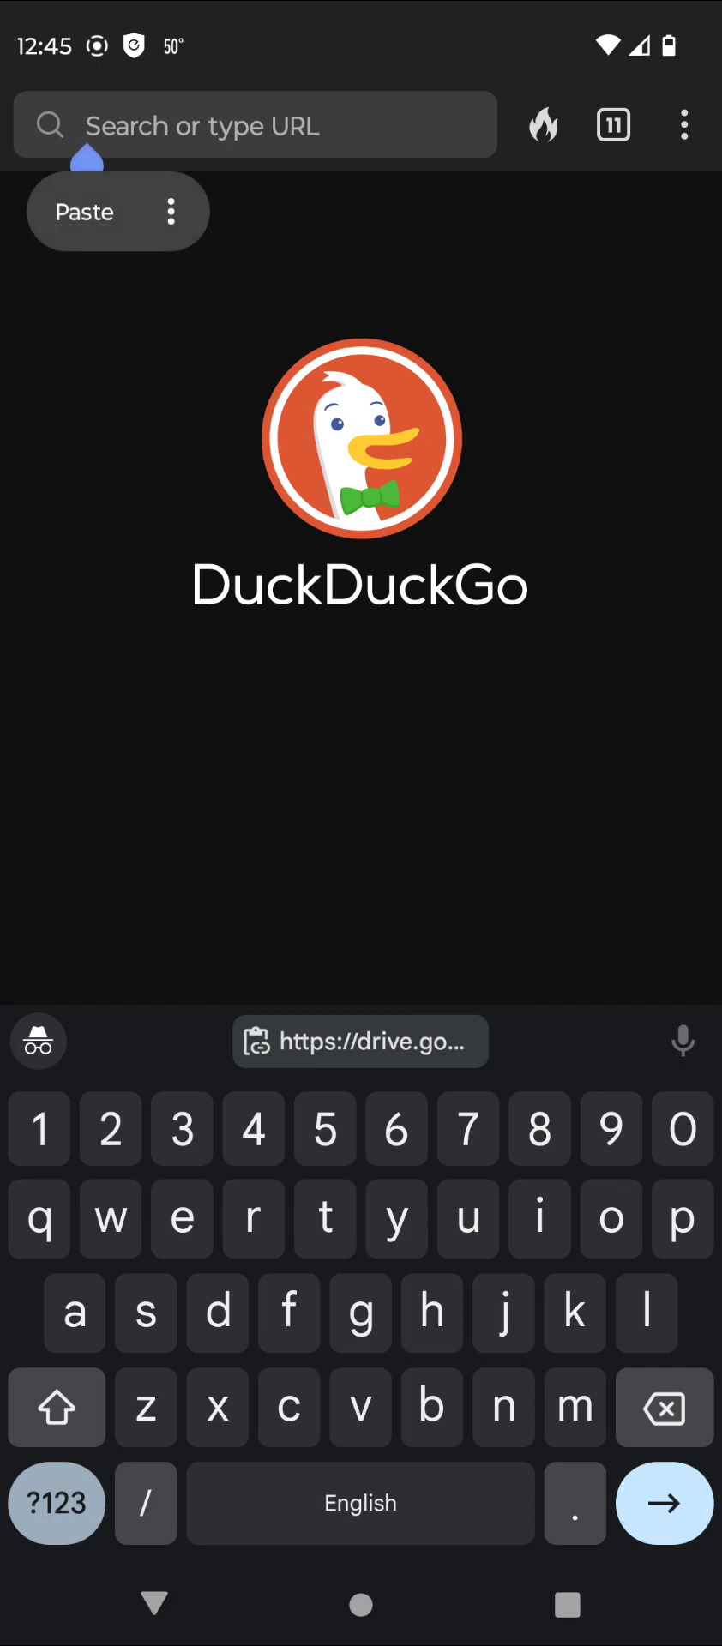
pyautogui.click(87, 126)
pyautogui.click(84, 212)
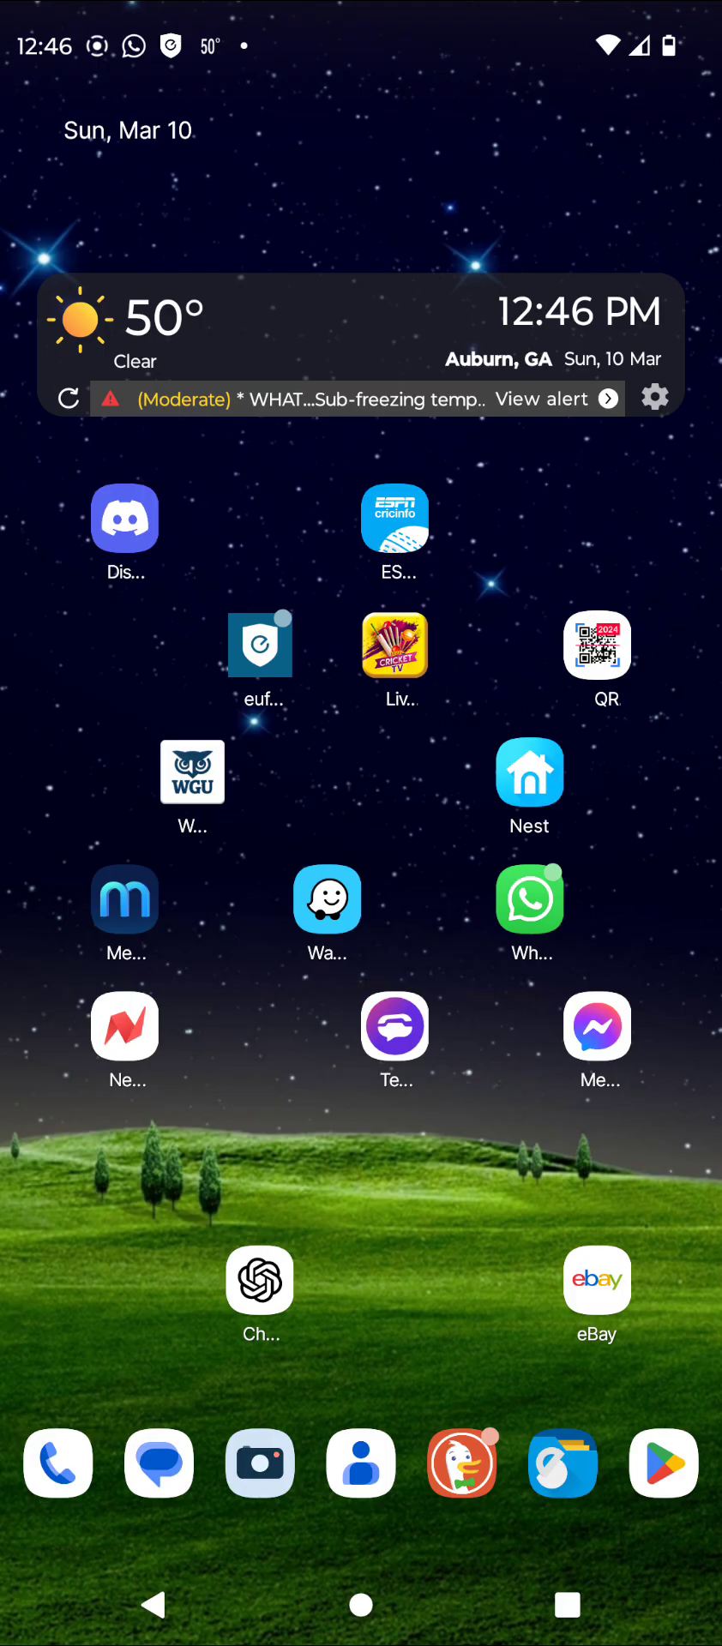
# Open Magisk from the app drawer and go to its Modules tab.
pyautogui.moveTo(361, 1286); pyautogui.dragTo(361, 600)
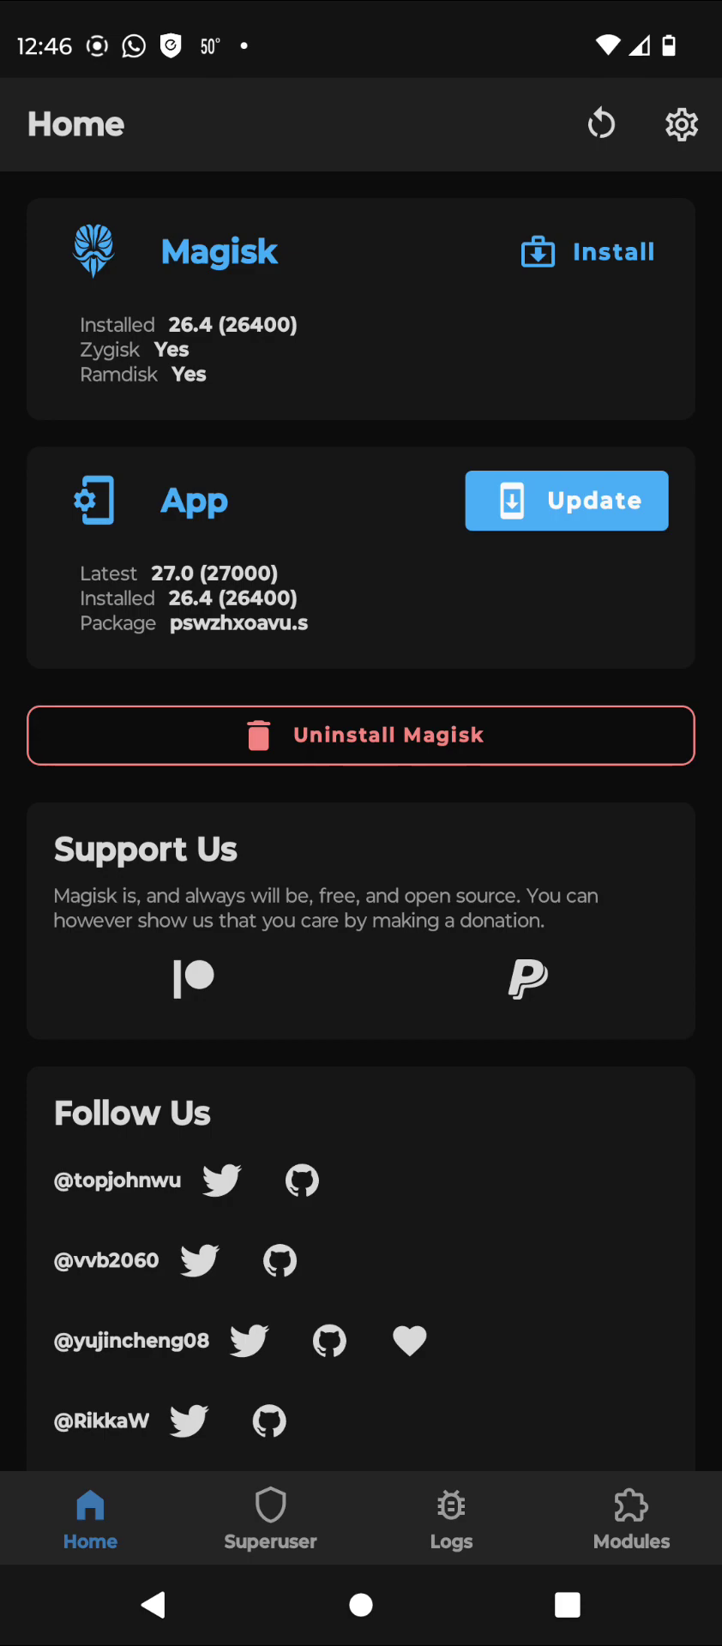
pyautogui.click(631, 1522)
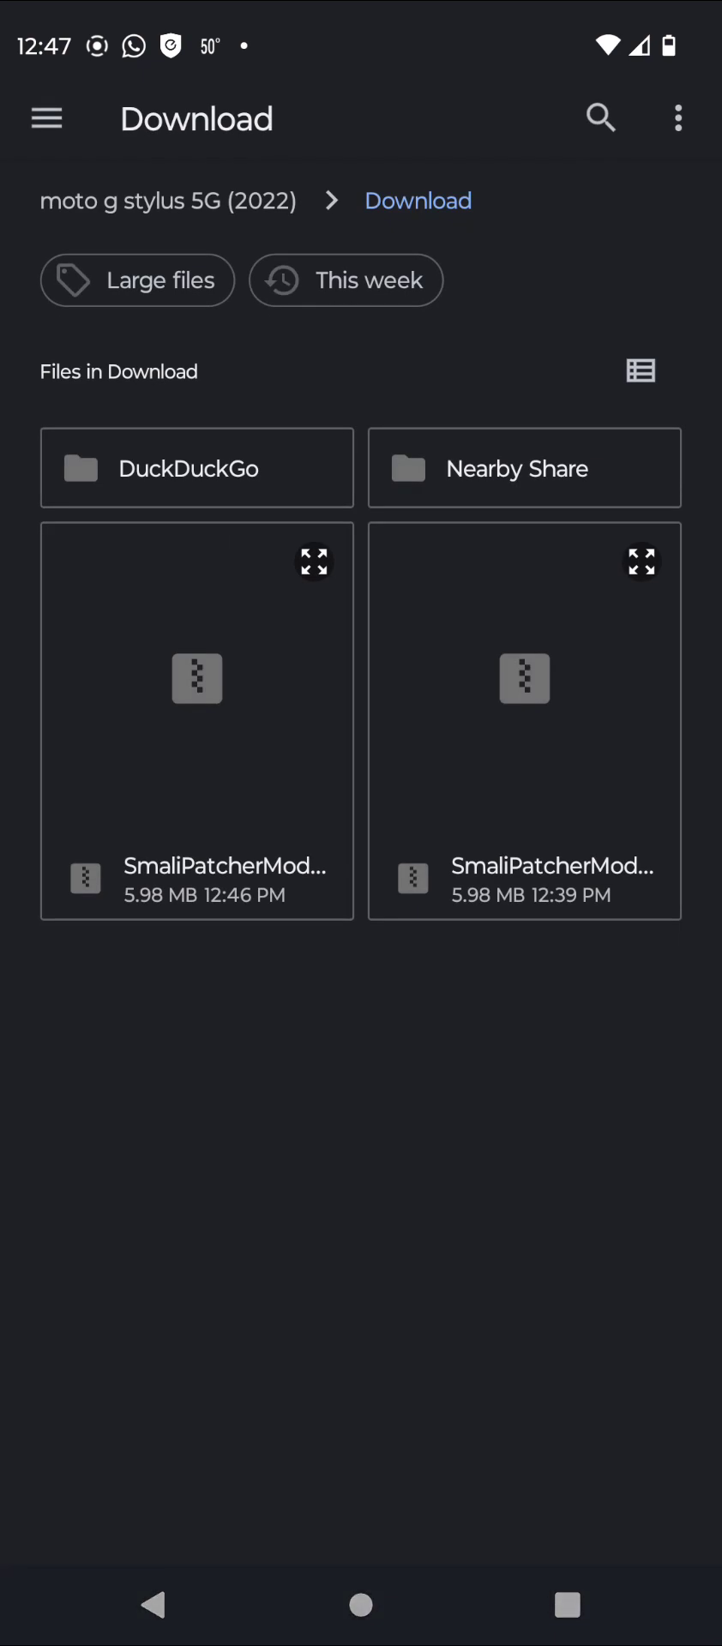
# Turn off showing hidden files in the file picker's options menu.
pyautogui.click(677, 118)
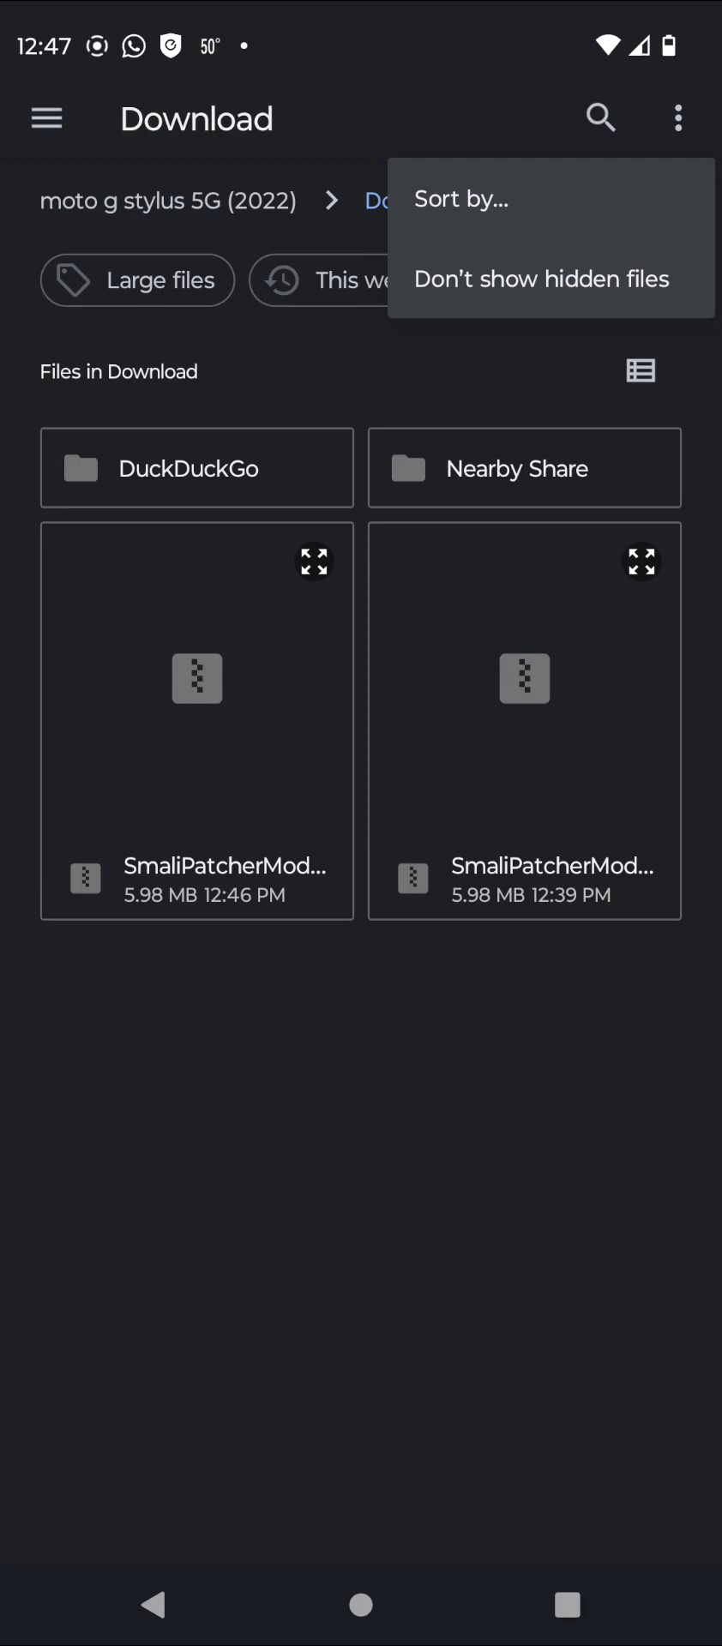
pyautogui.click(542, 278)
pyautogui.click(677, 118)
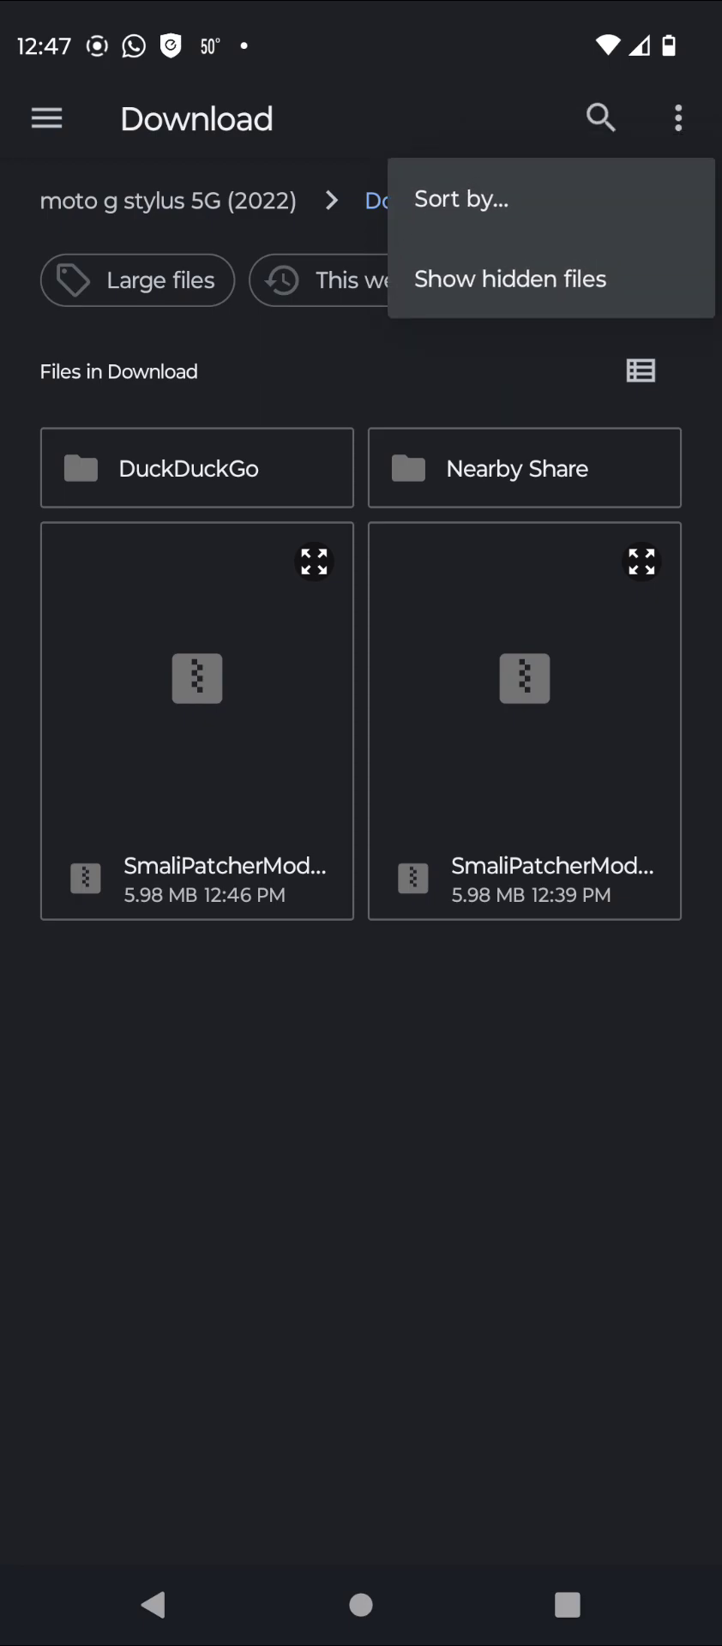
pyautogui.click(510, 279)
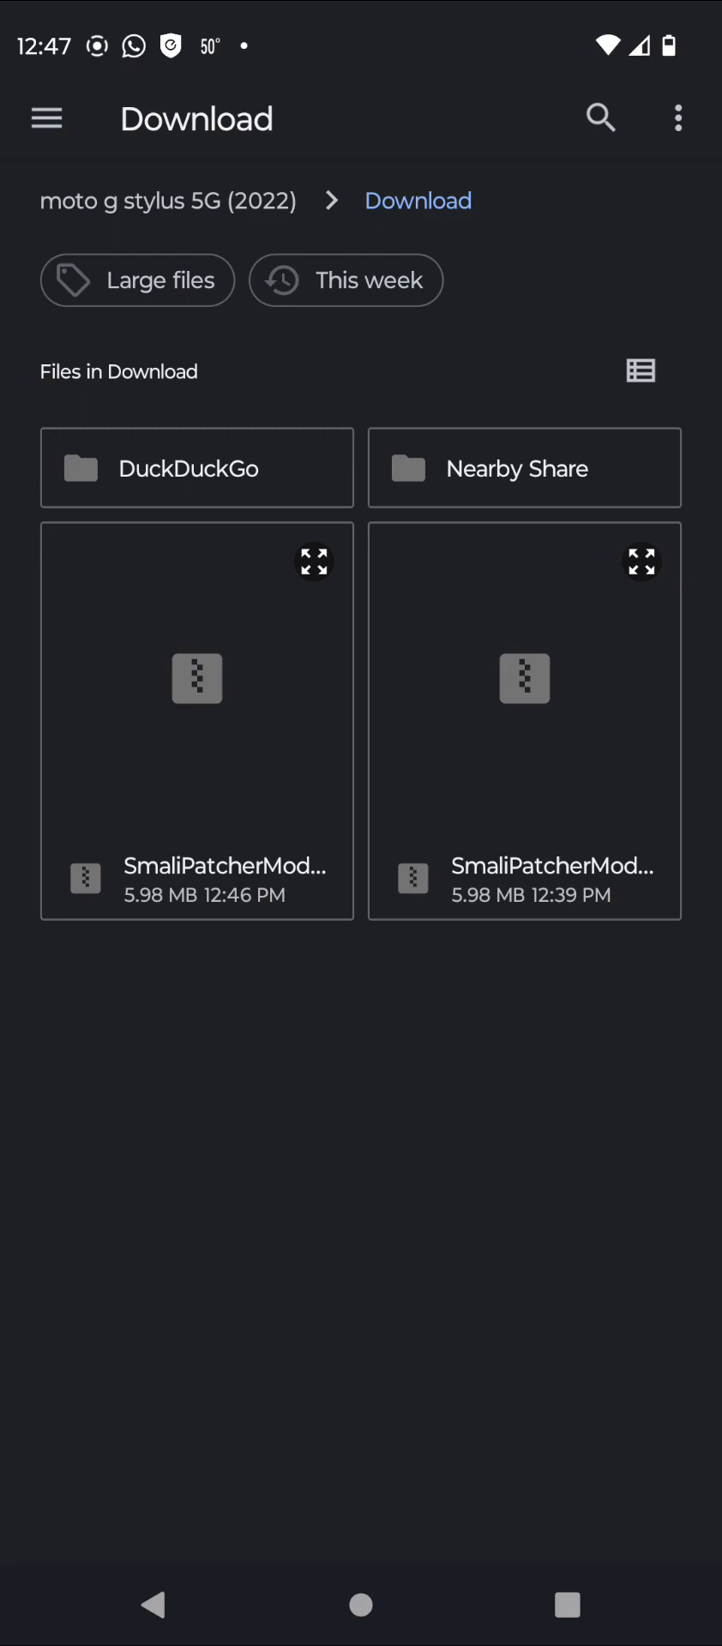
# Navigate through the phone's internal storage back to the Download folder.
pyautogui.click(46, 118)
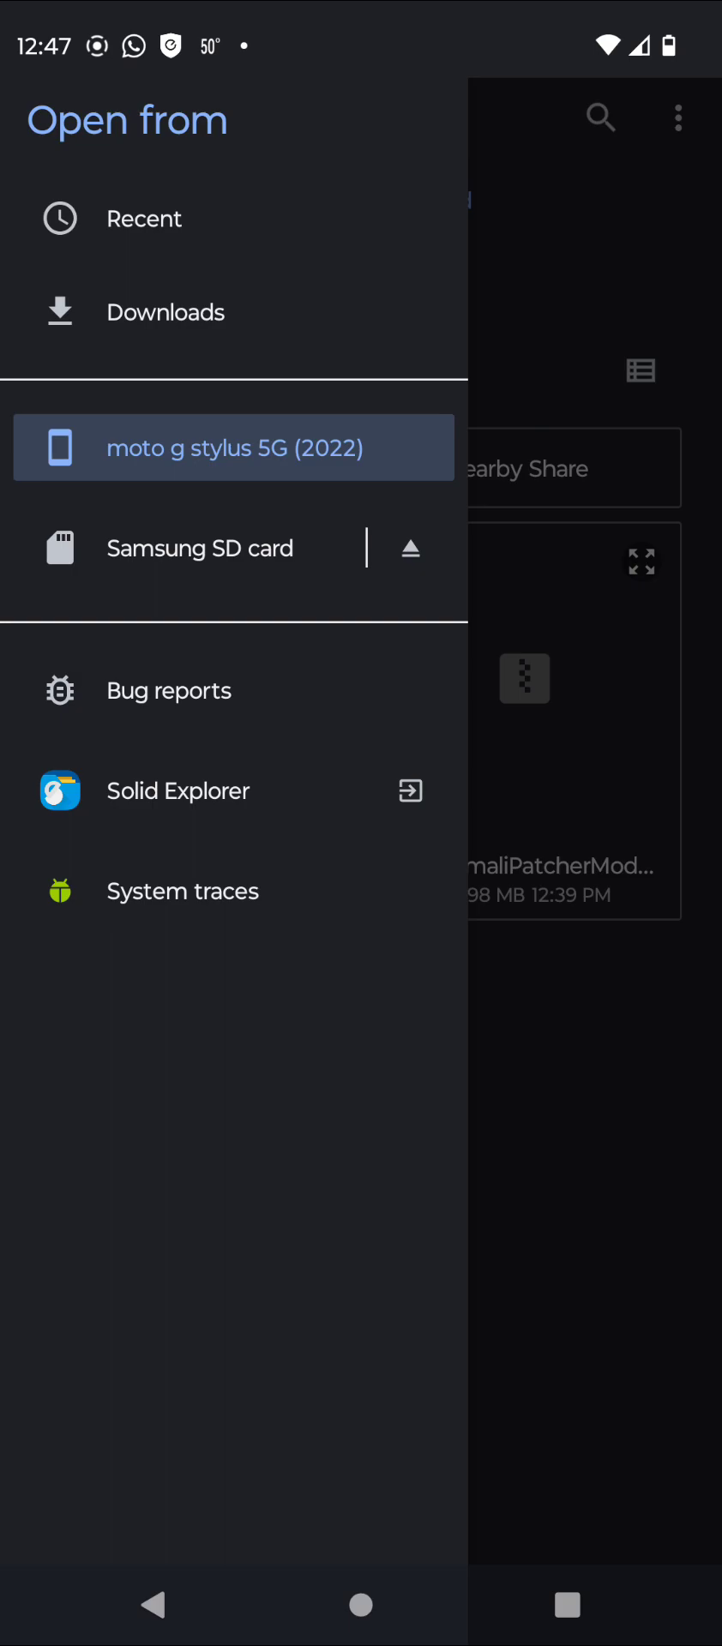
pyautogui.click(233, 447)
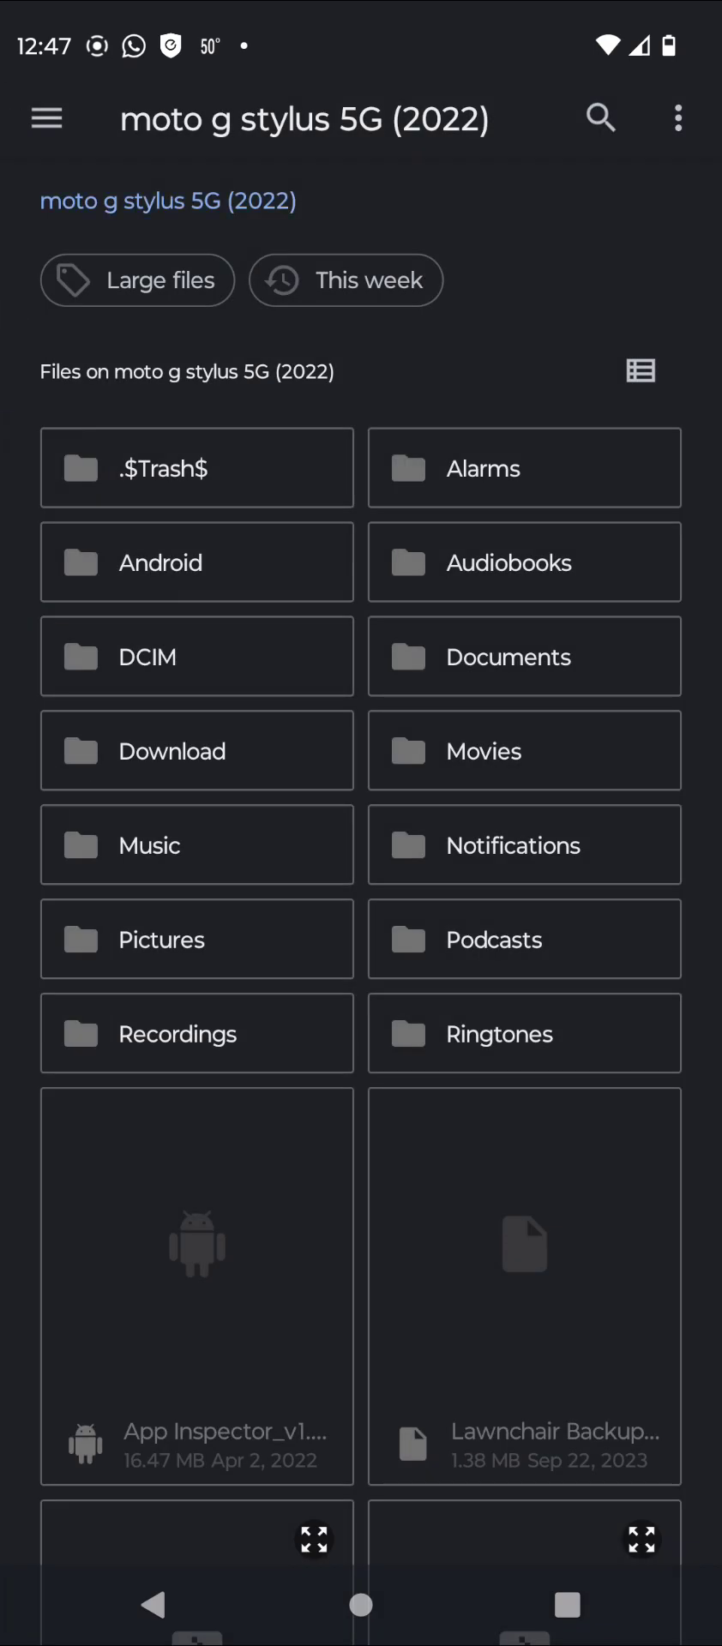
pyautogui.click(171, 751)
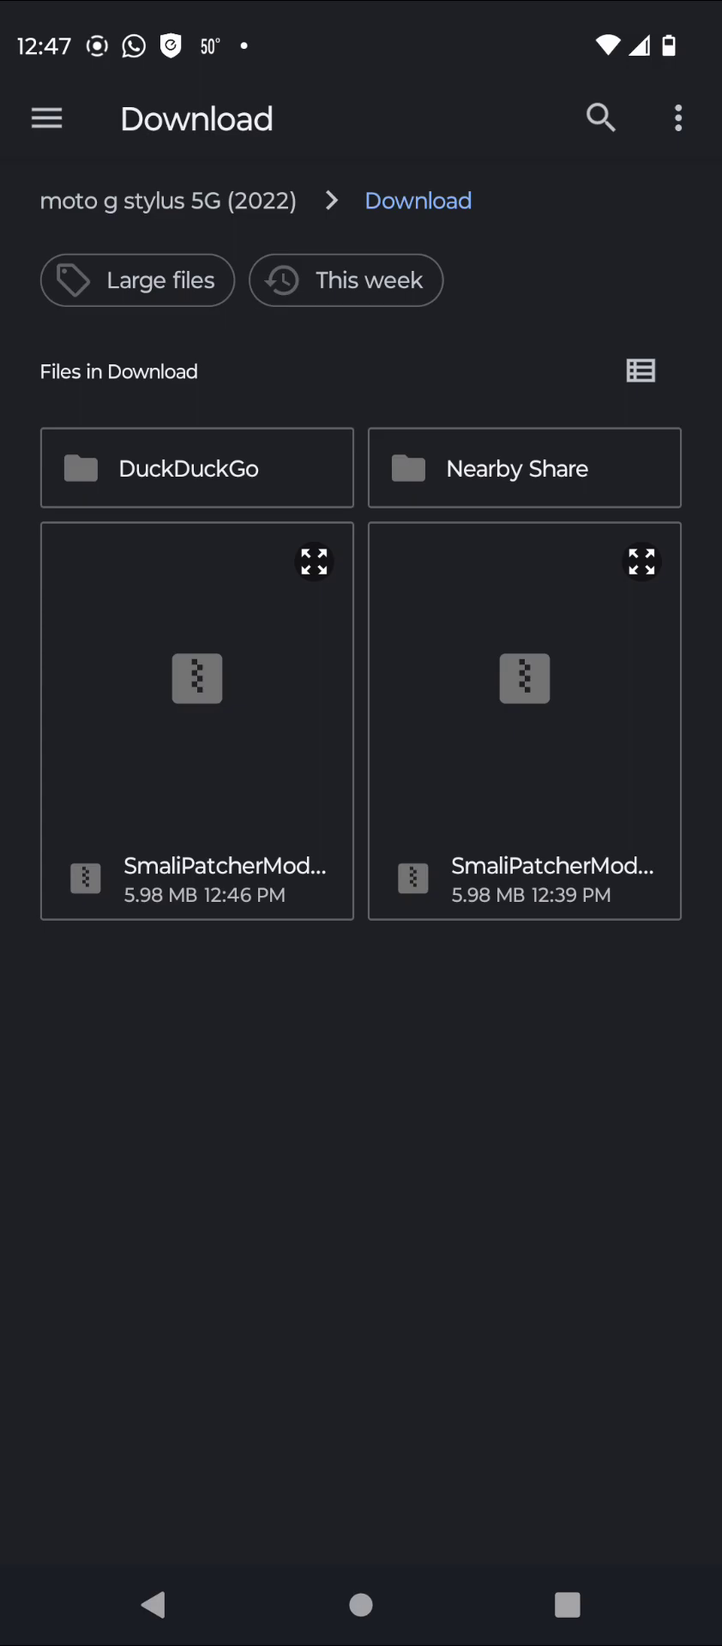
pyautogui.click(197, 721)
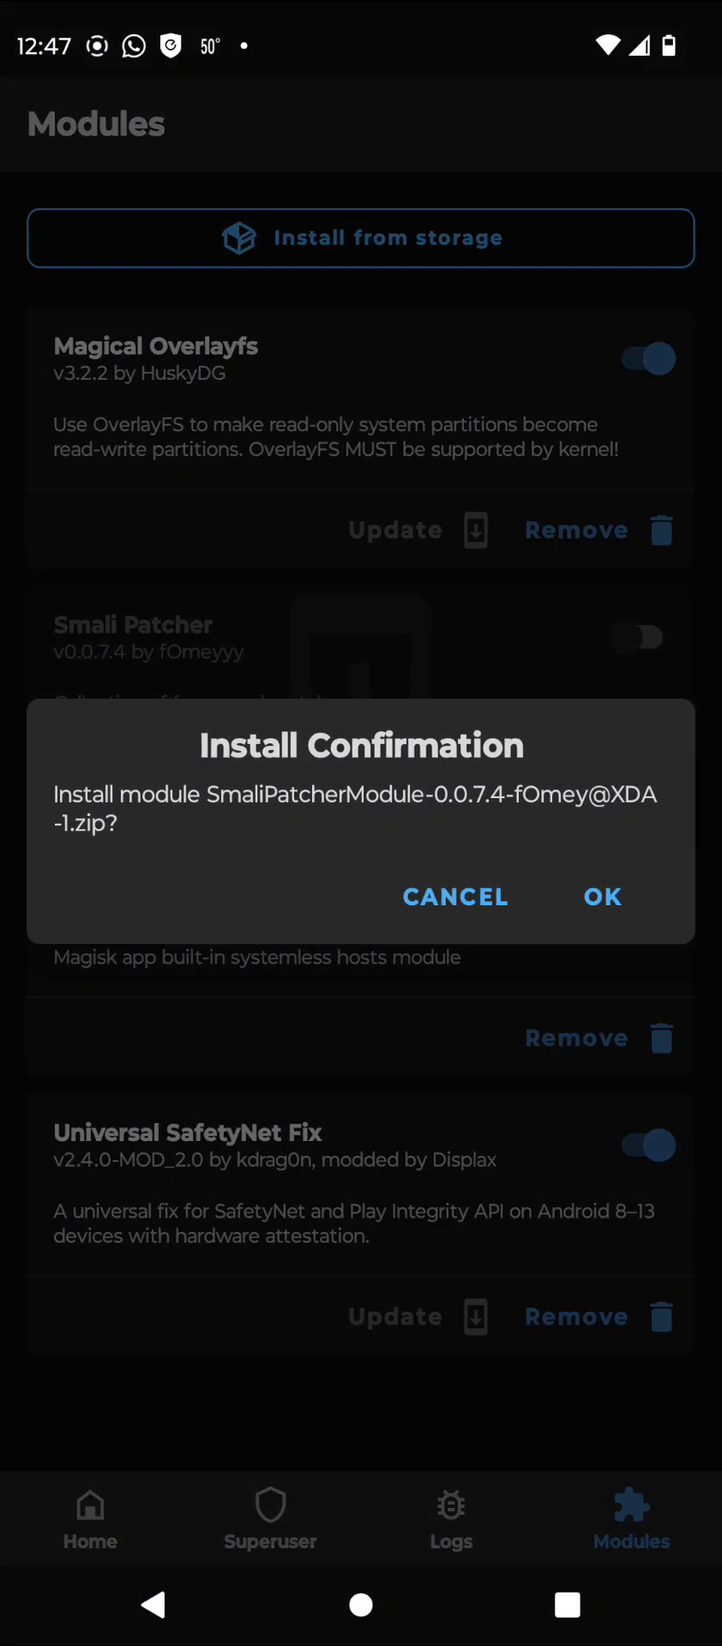
pyautogui.click(602, 897)
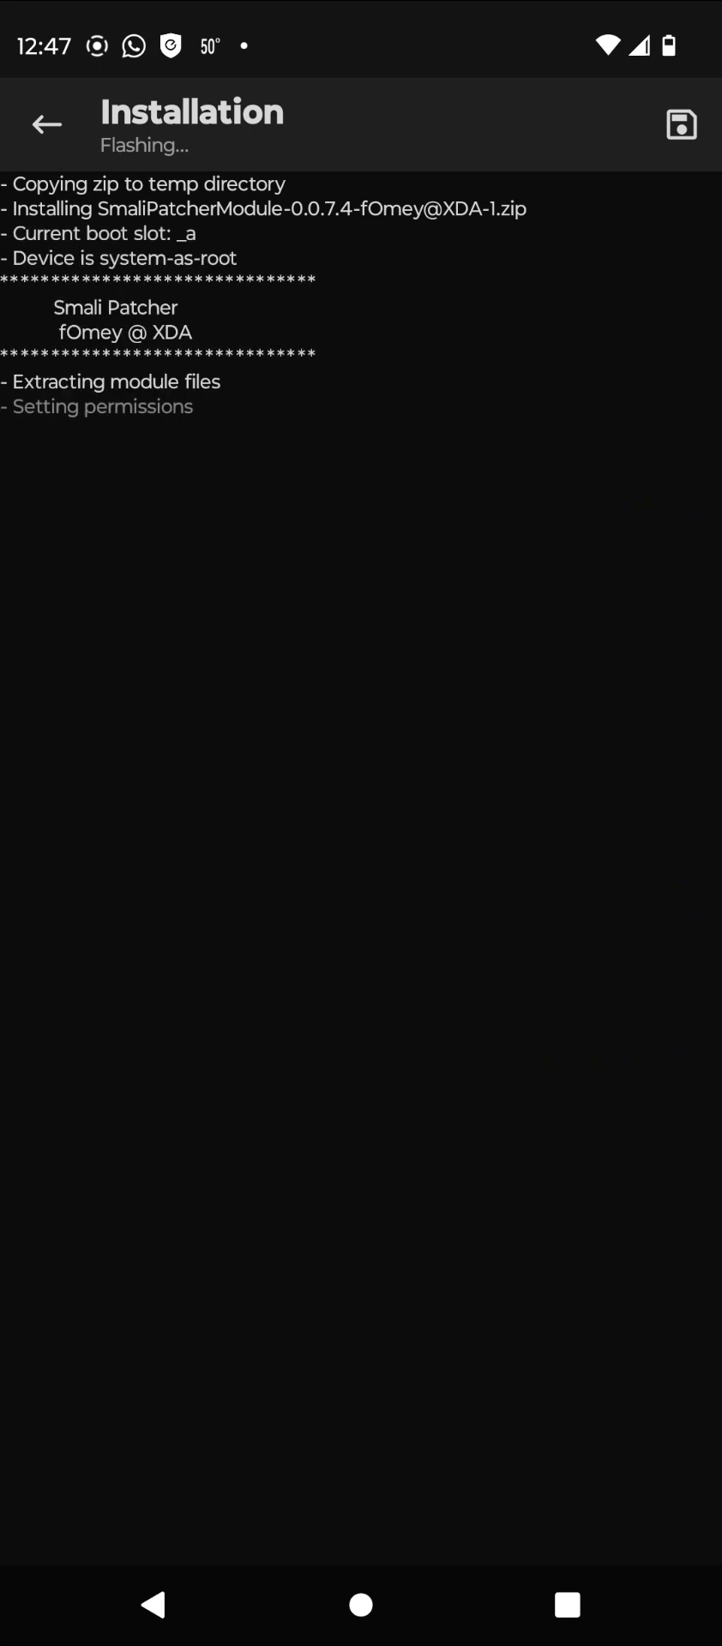